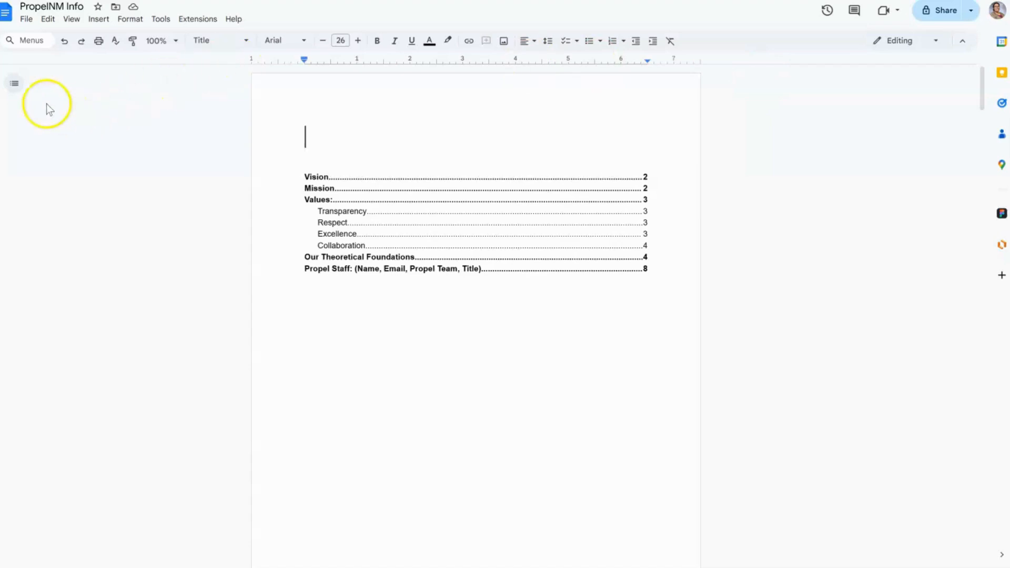
# Show the document tabs and outline, and rename Tab 1 as PropelNM
pyautogui.click(19, 92)
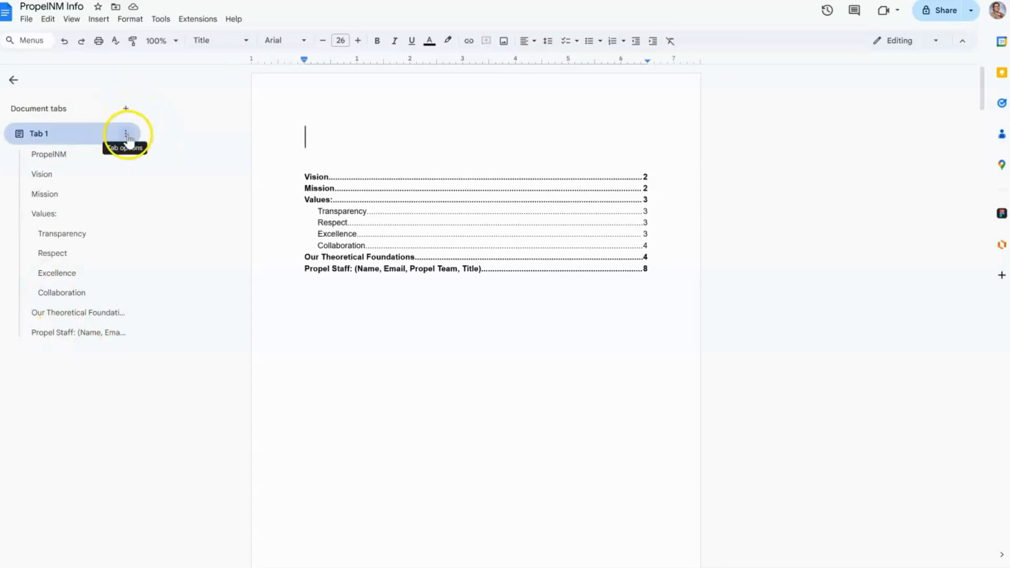
pyautogui.click(126, 134)
pyautogui.click(178, 190)
pyautogui.write('PropelNM')
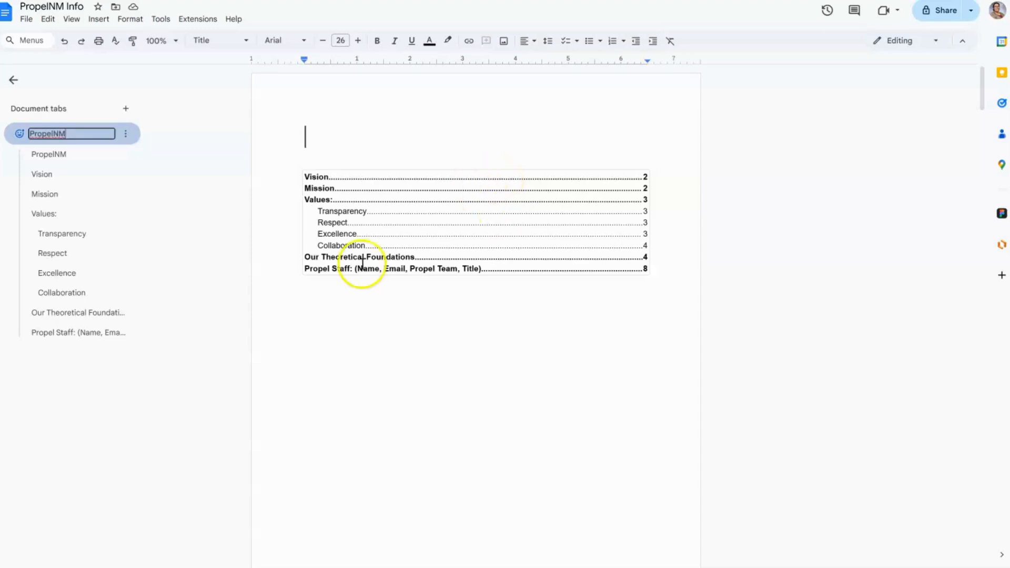
pyautogui.click(229, 175)
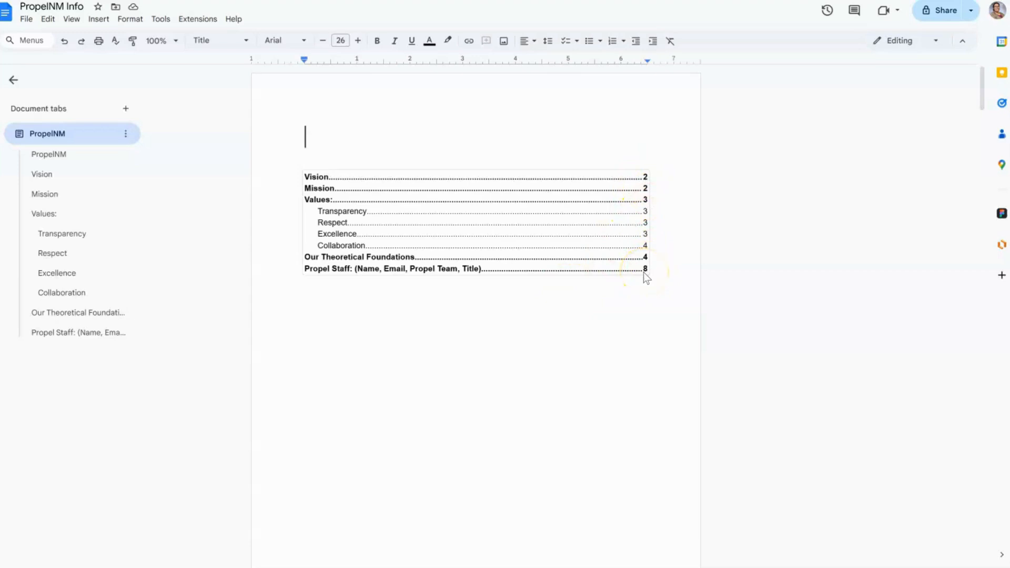
# Add a second document tab and name it NMHED
pyautogui.click(129, 111)
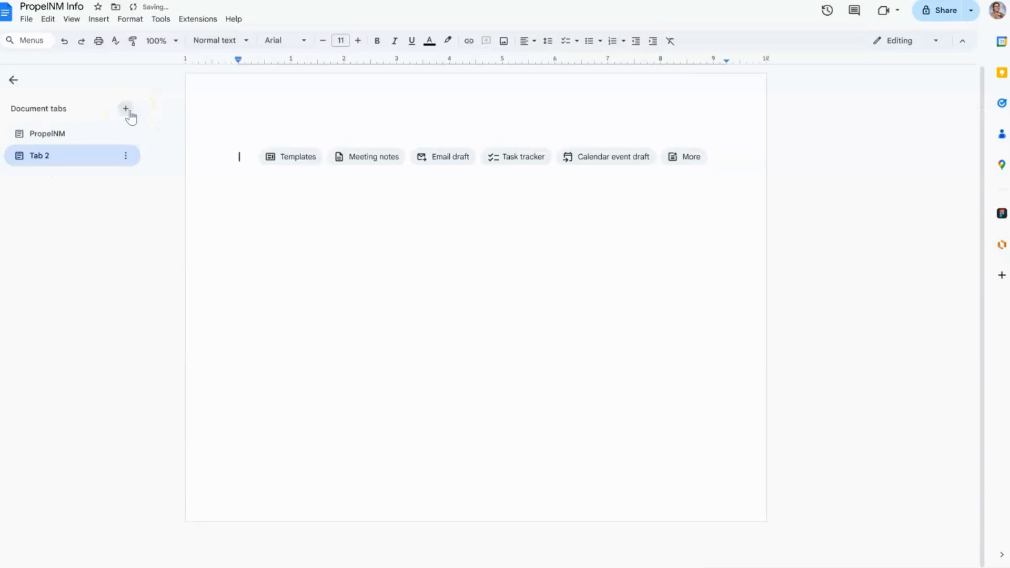
pyautogui.click(127, 157)
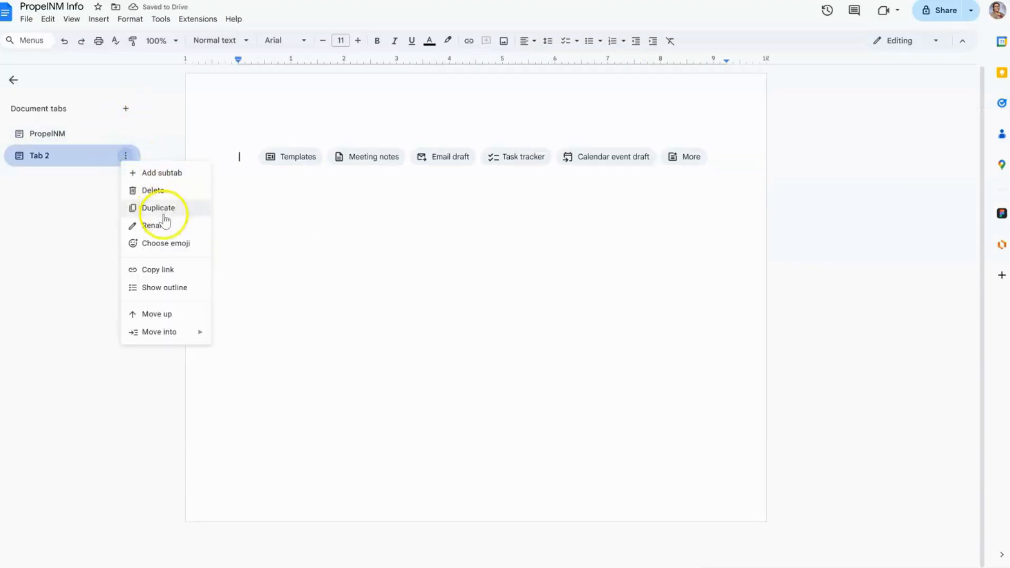
pyautogui.click(173, 232)
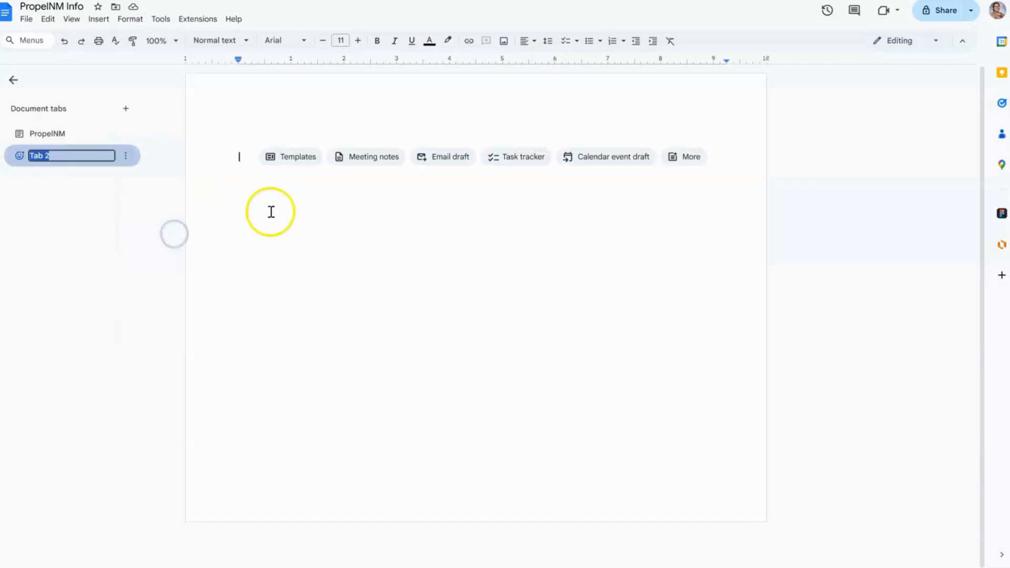
pyautogui.write('NMHED')
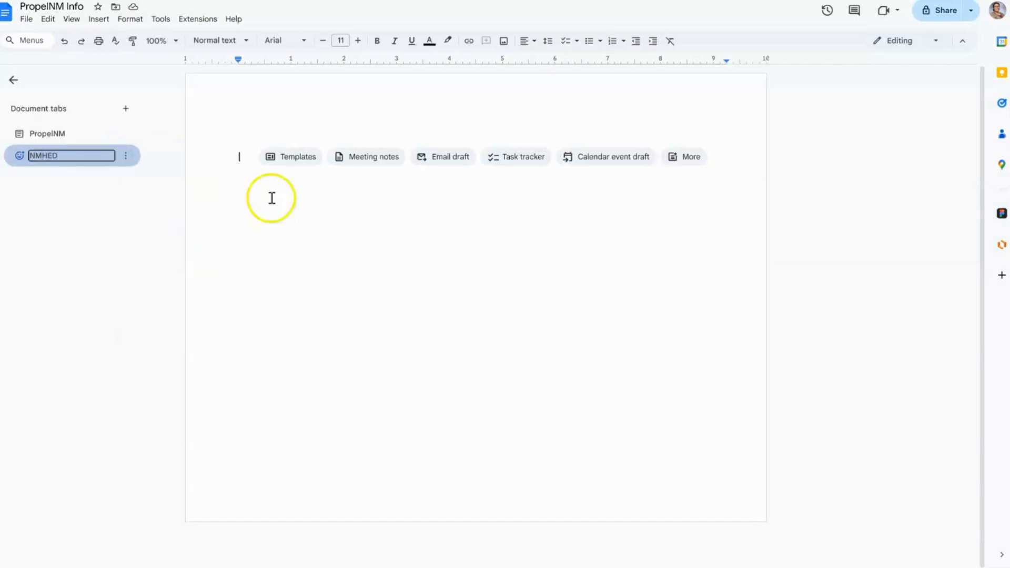
pyautogui.click(135, 224)
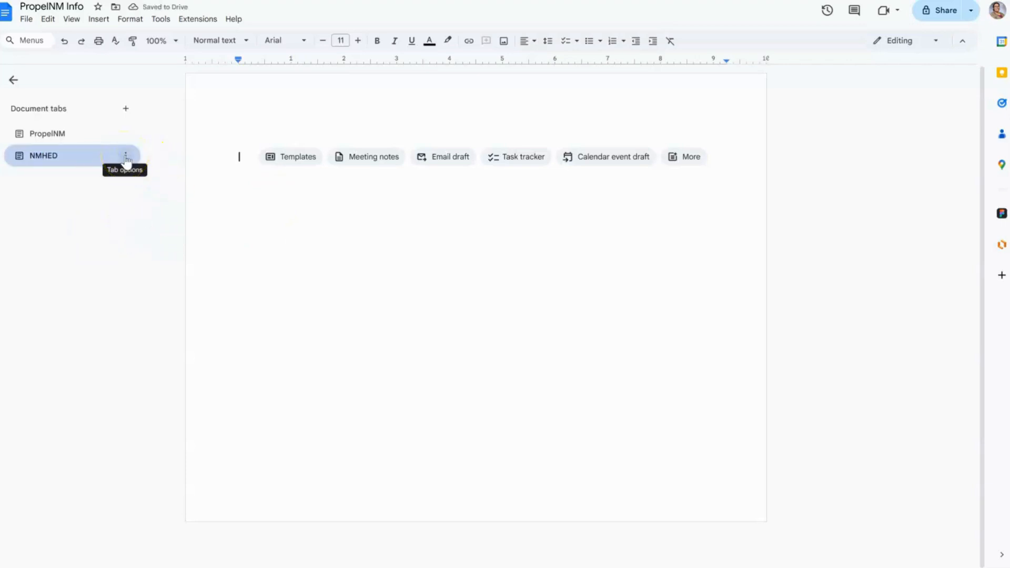
# Move the NMHED tab up above PropelNM and show its outline
pyautogui.click(125, 155)
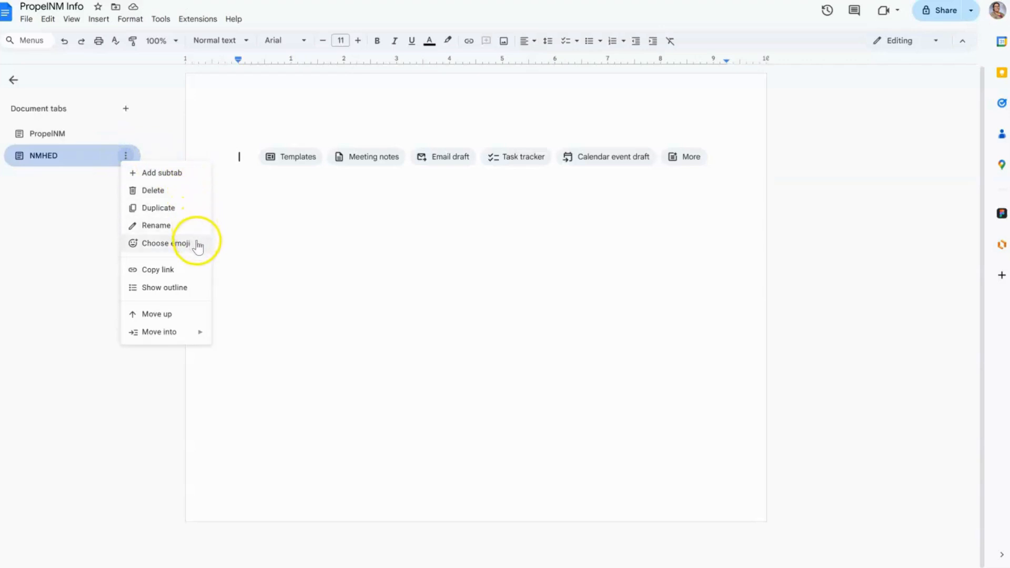
pyautogui.click(196, 318)
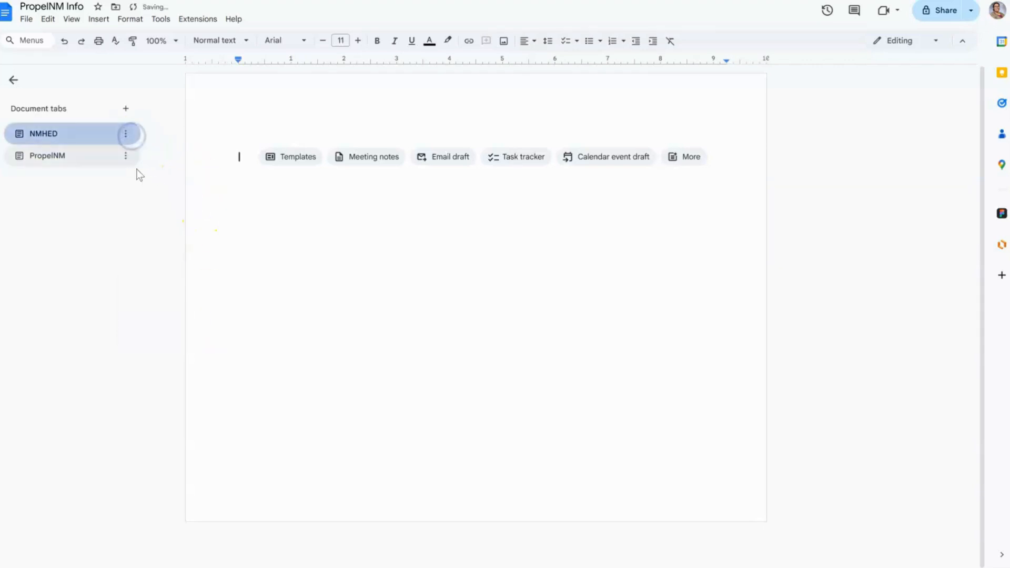
pyautogui.click(127, 135)
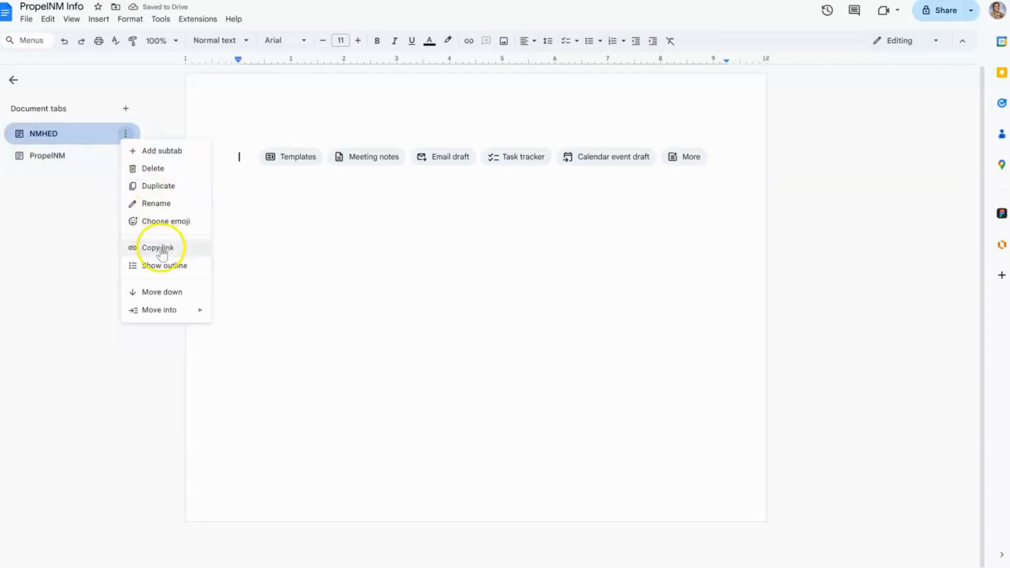
pyautogui.moveTo(186, 319)
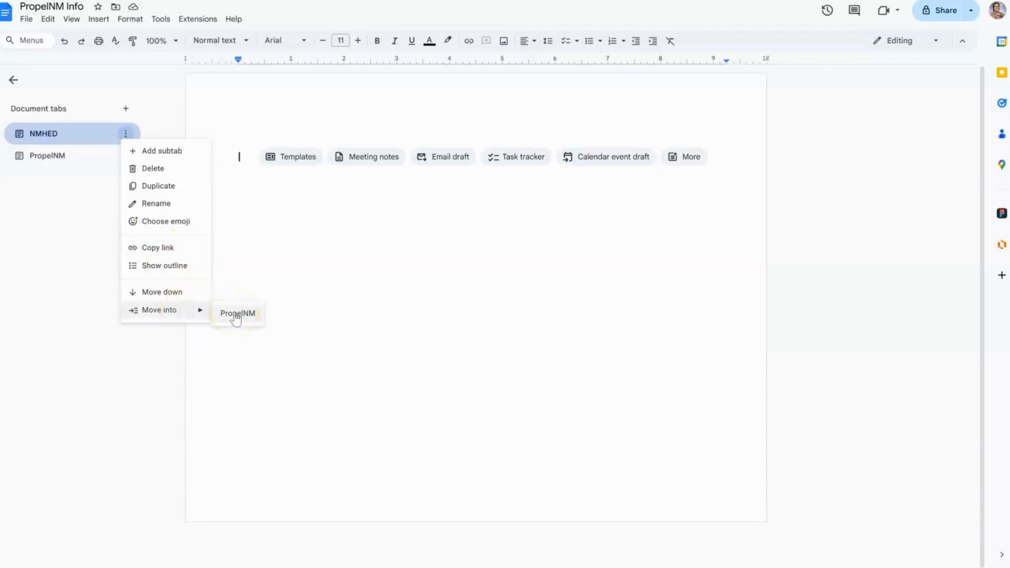
pyautogui.click(193, 275)
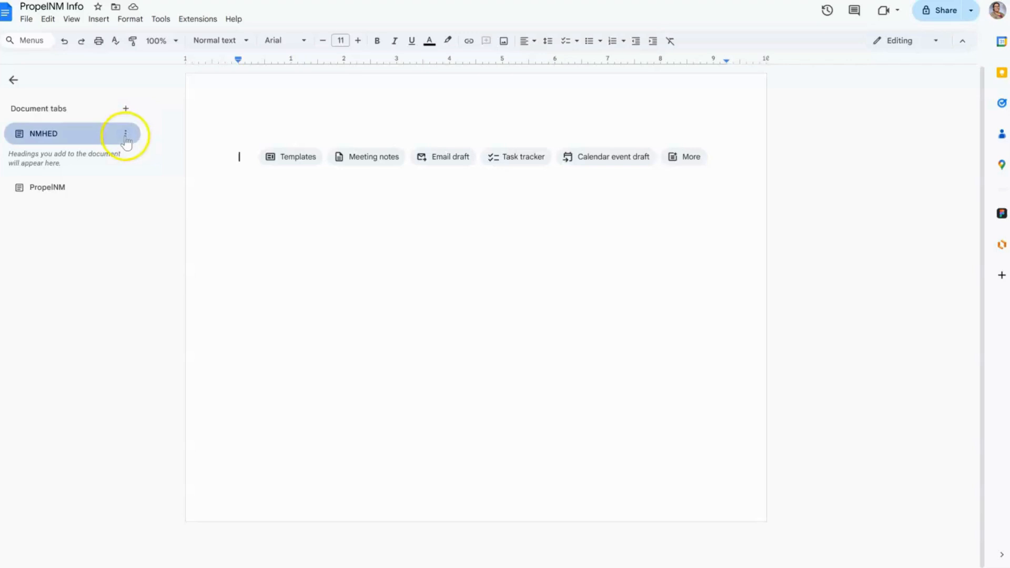
# Add a subtab under the PropelNM tab and name it Propel Team Member
pyautogui.click(126, 187)
pyautogui.moveTo(189, 347)
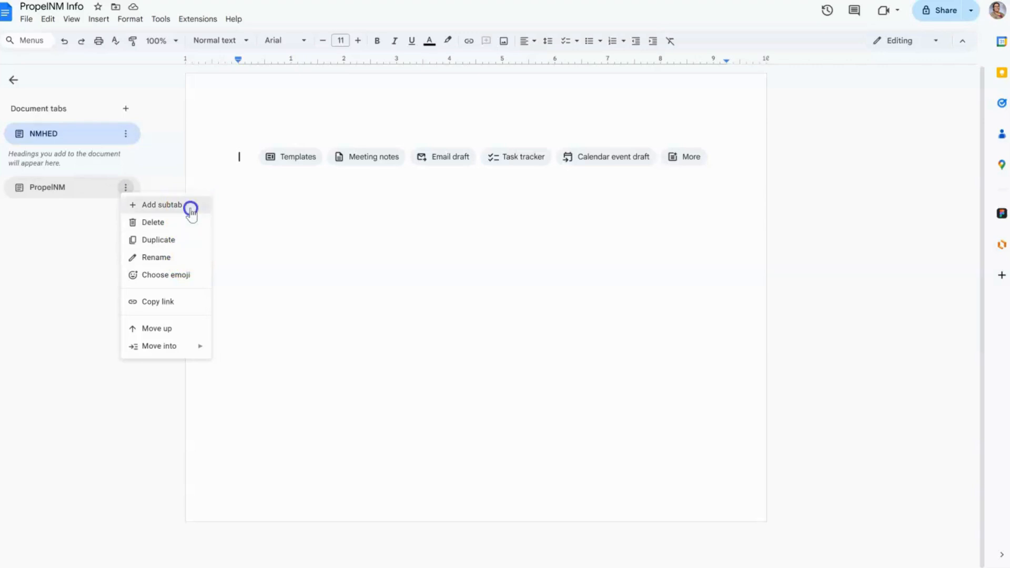
pyautogui.click(191, 208)
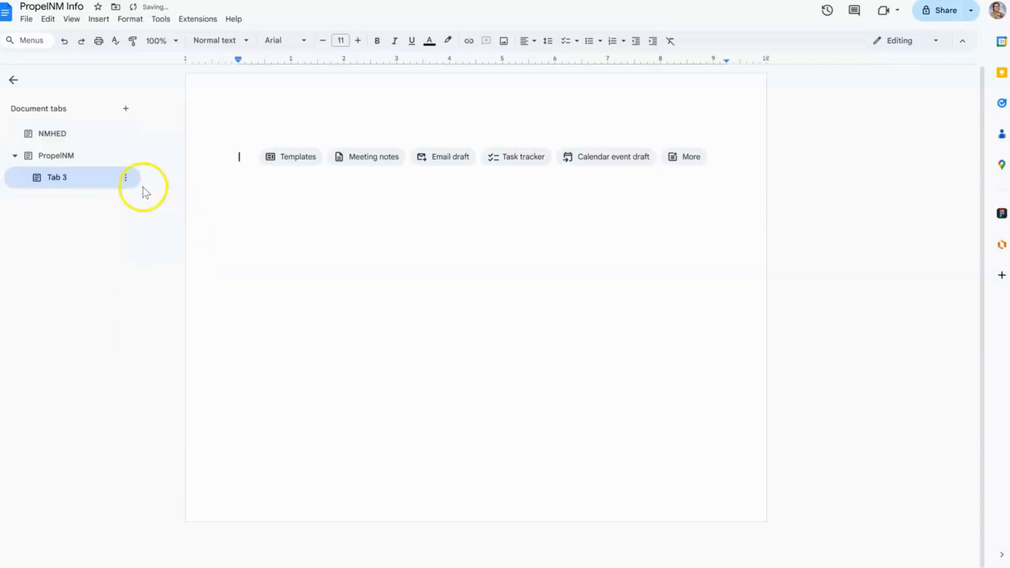
pyautogui.click(127, 182)
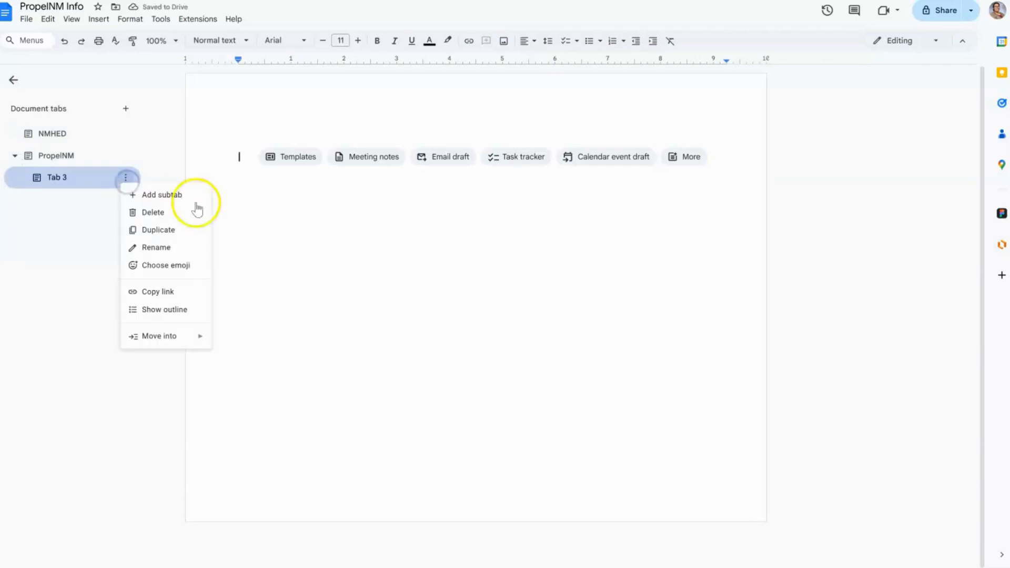
pyautogui.click(183, 248)
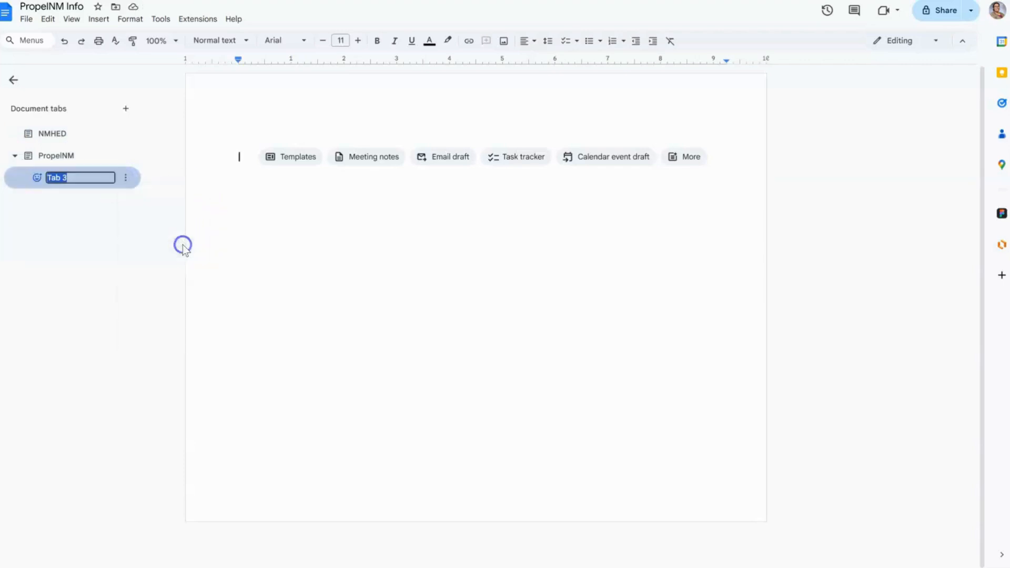
pyautogui.write('Propel Team Member')
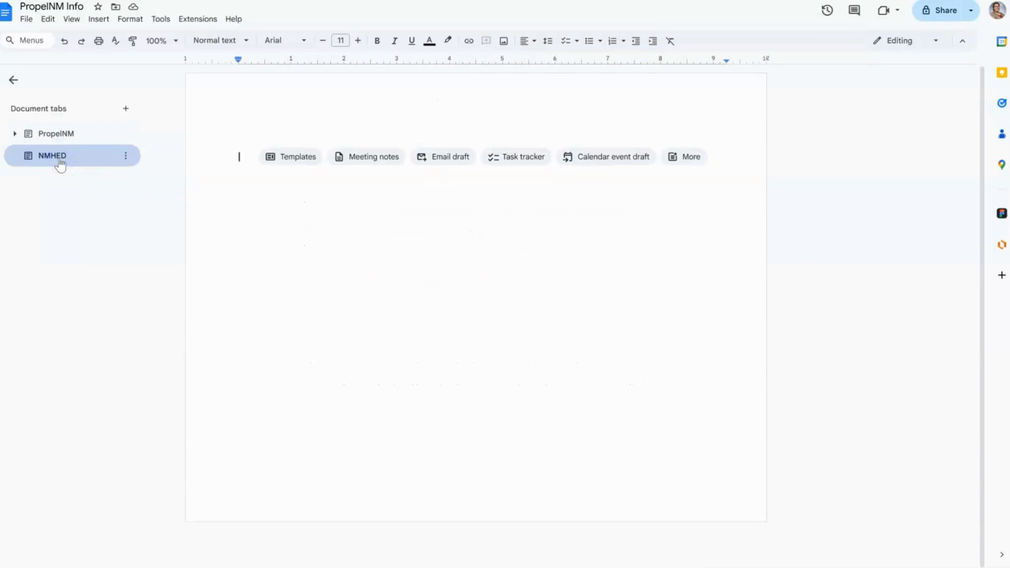
# Open the empty NMHED tab and browse the gallery of available document templates, closing it without choosing one
pyautogui.click(79, 167)
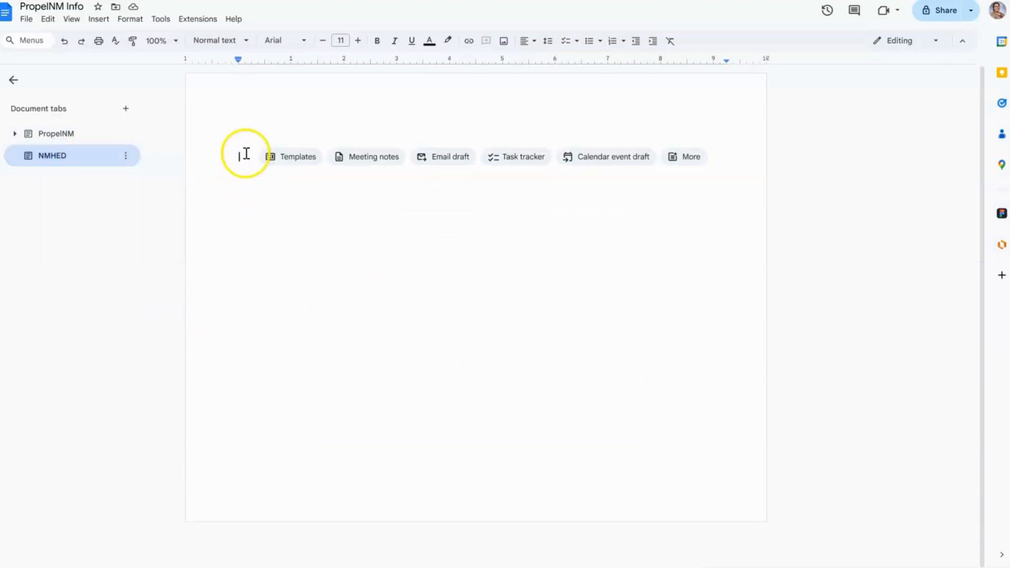
pyautogui.click(470, 158)
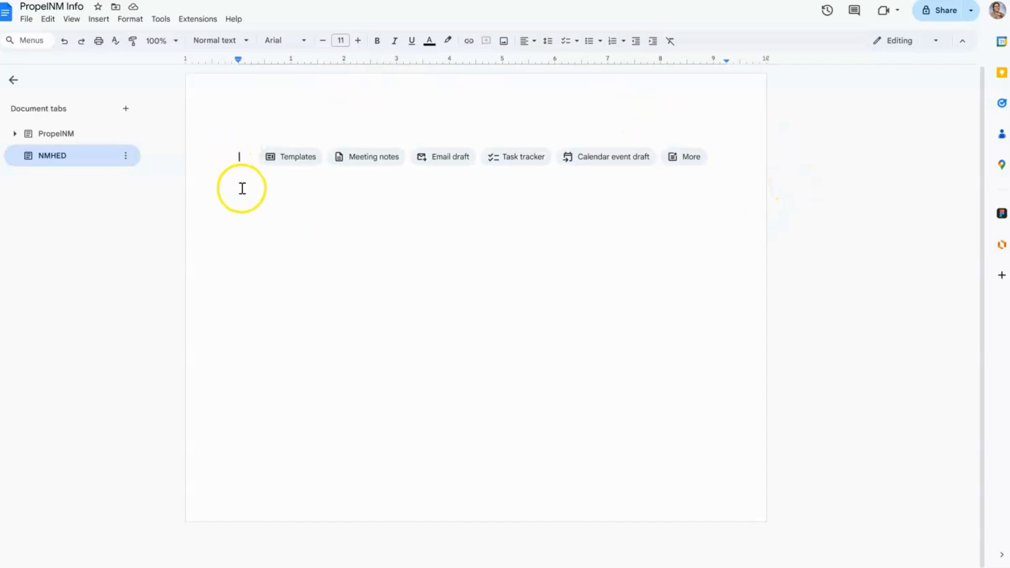
pyautogui.click(293, 164)
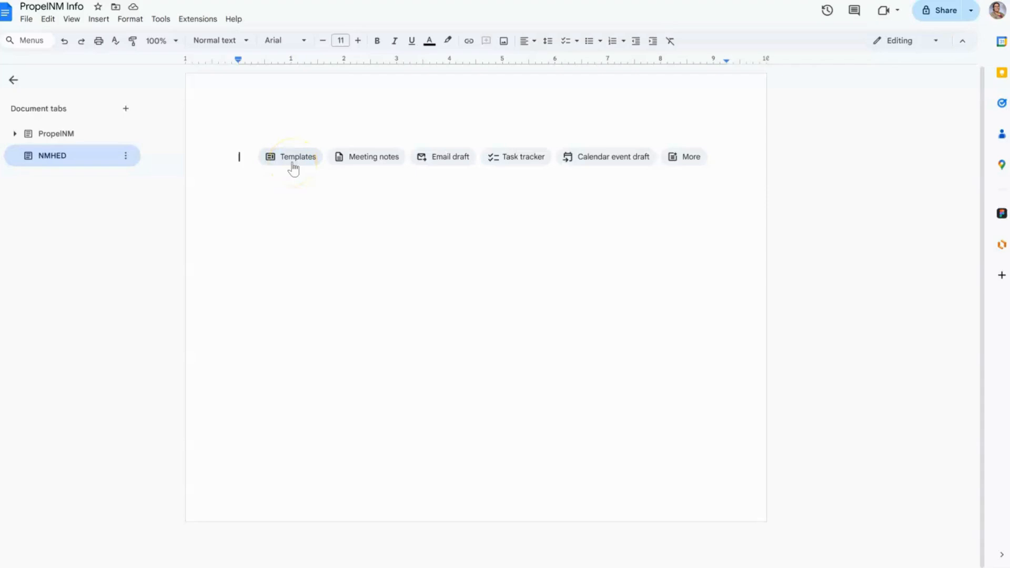
pyautogui.click(293, 164)
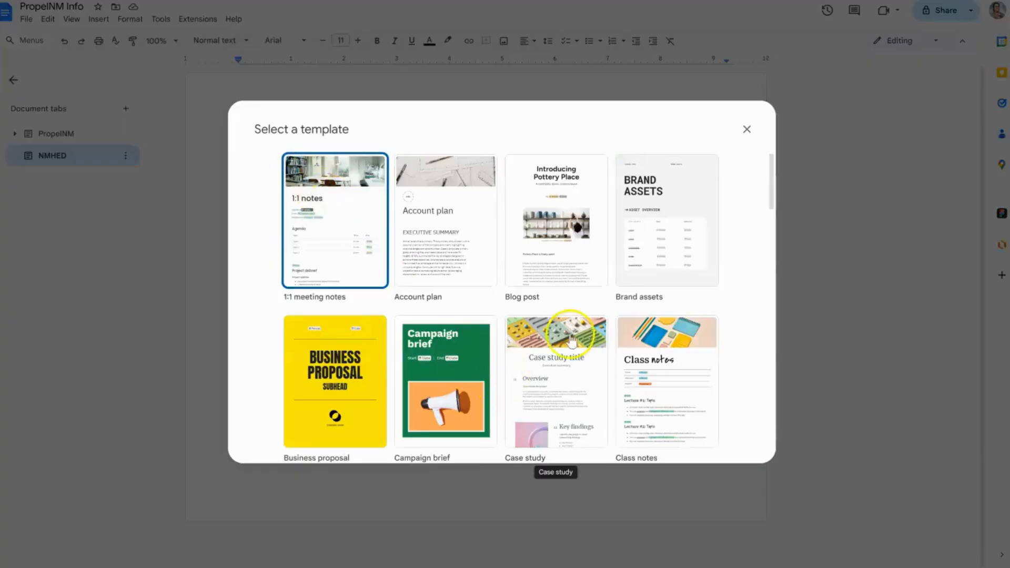
pyautogui.scroll(-4, 572, 339)
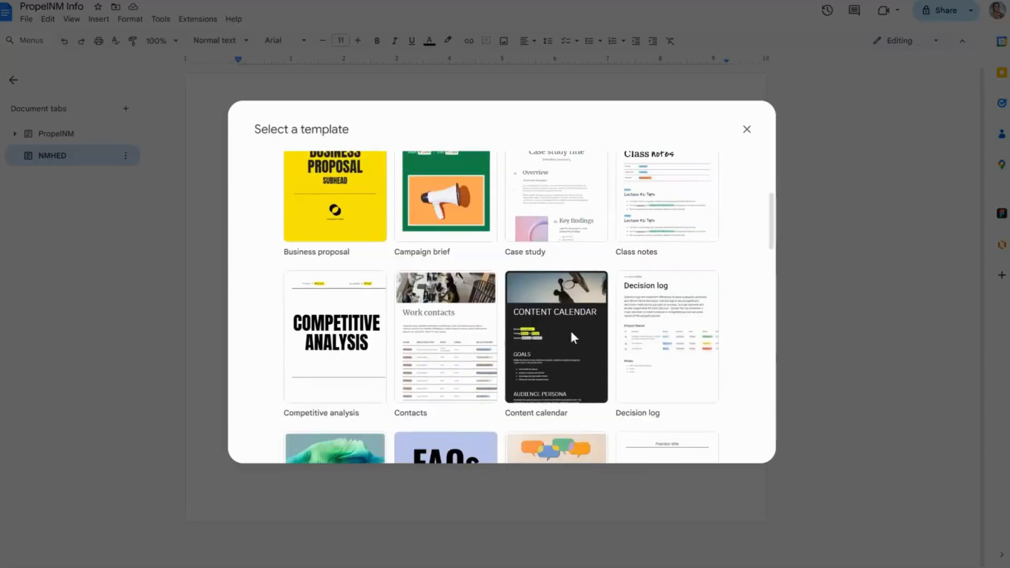
pyautogui.scroll(-4, 572, 336)
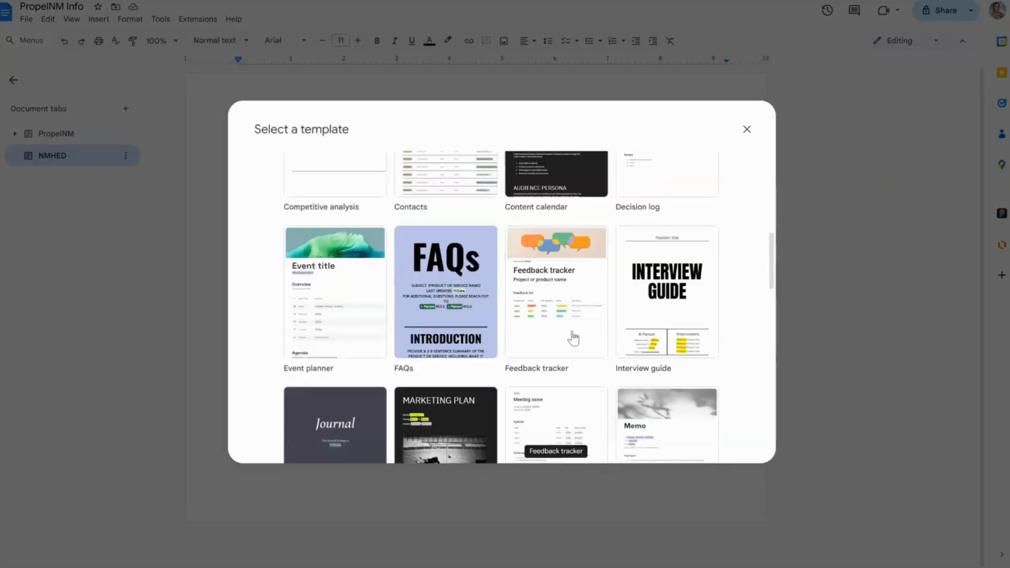
pyautogui.scroll(-5, 574, 338)
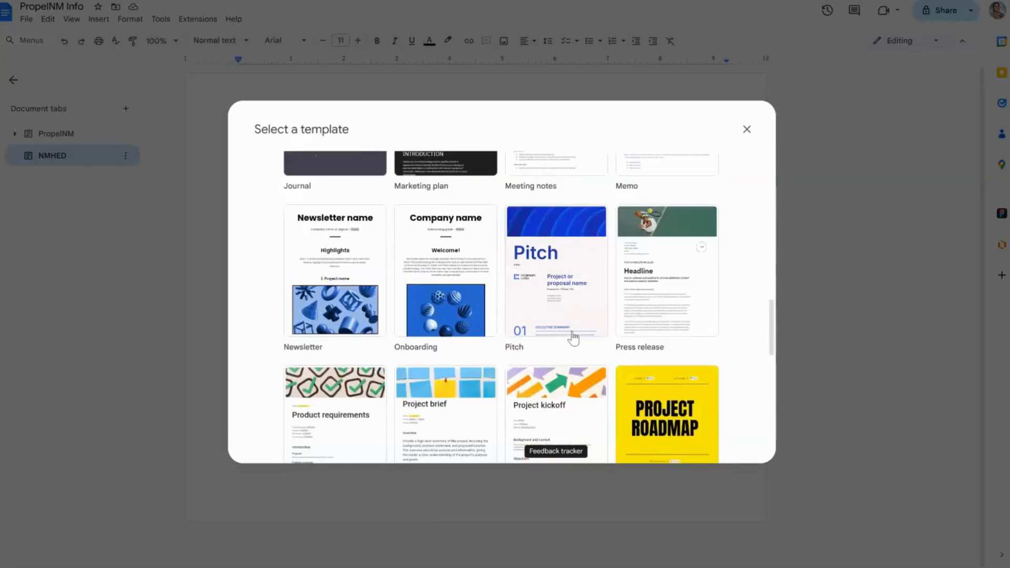
pyautogui.scroll(-4, 573, 338)
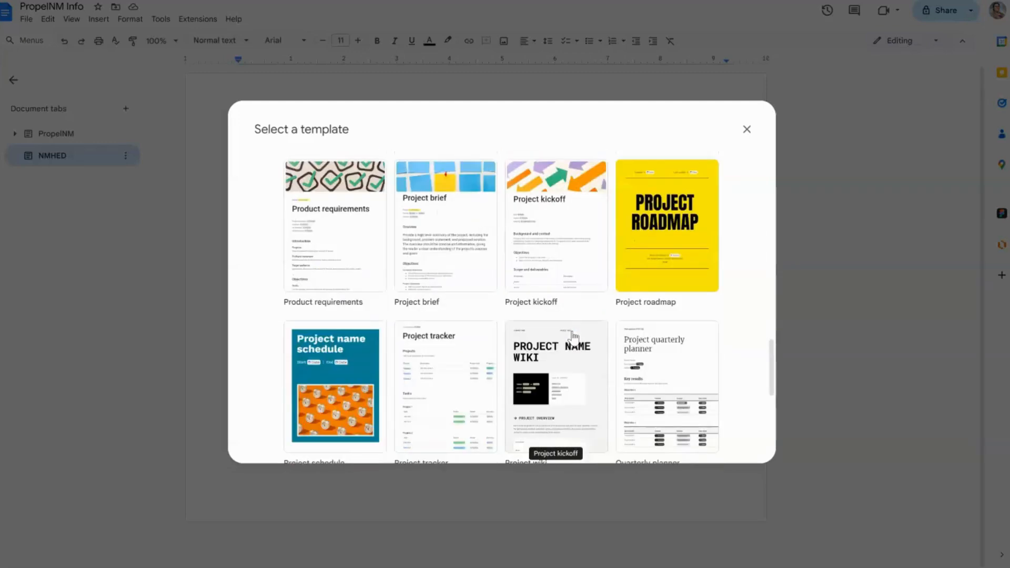
pyautogui.scroll(-2, 573, 338)
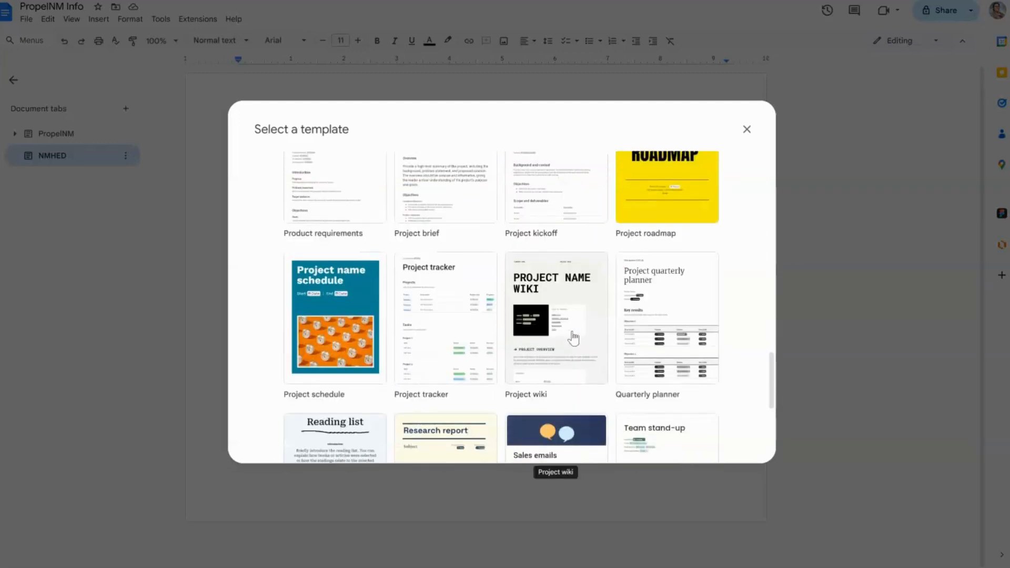
pyautogui.click(751, 134)
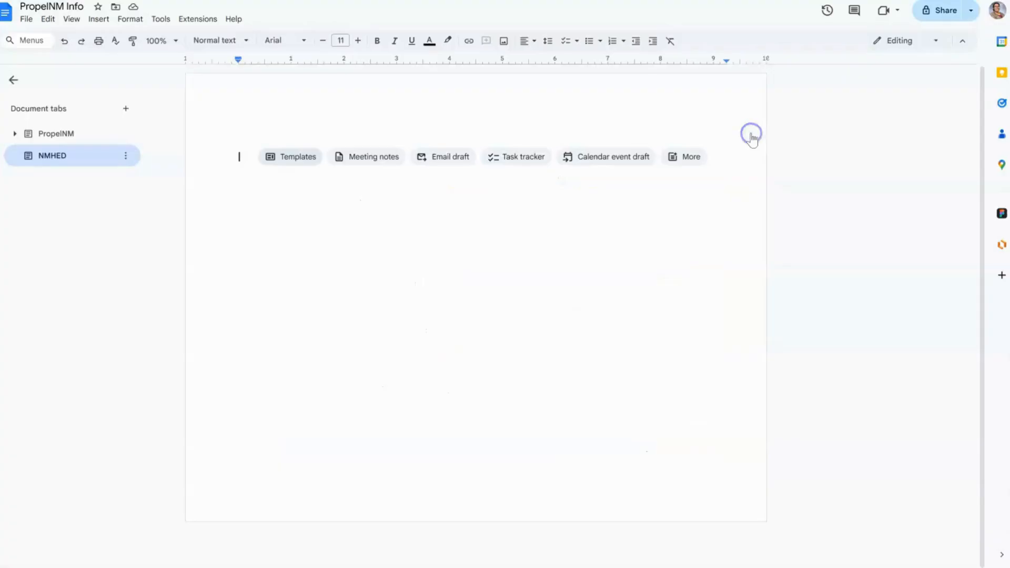
# Preview the Meeting notes, Email draft, Task tracker and Calendar event draft layouts on the empty NMHED tab
pyautogui.click(379, 164)
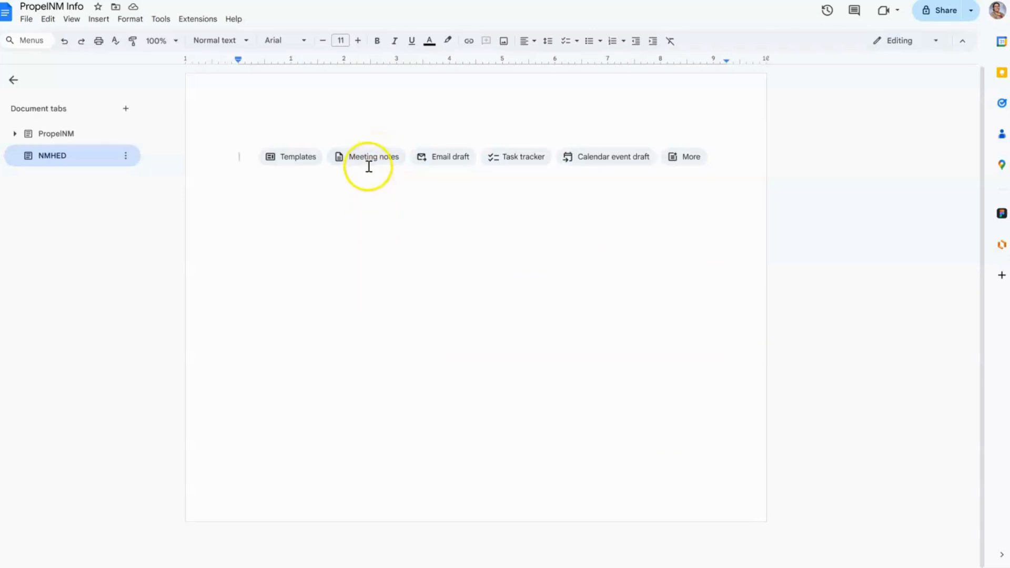
pyautogui.click(369, 165)
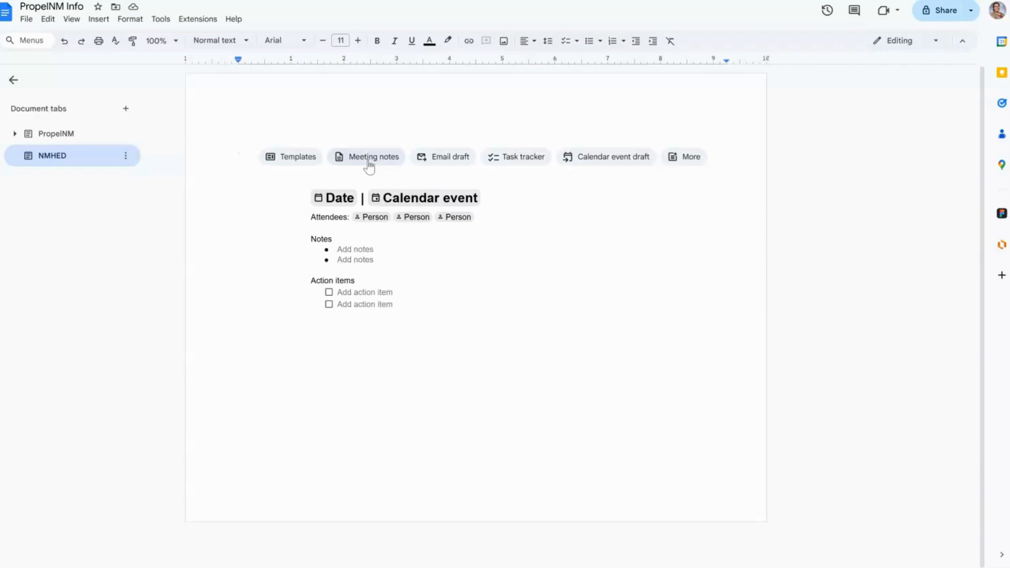
pyautogui.click(441, 160)
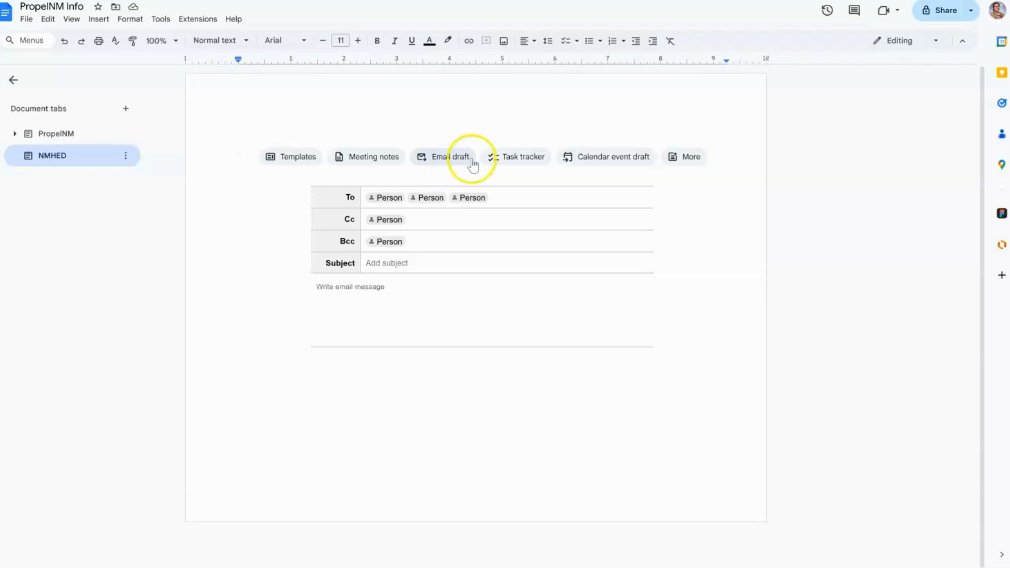
pyautogui.click(539, 164)
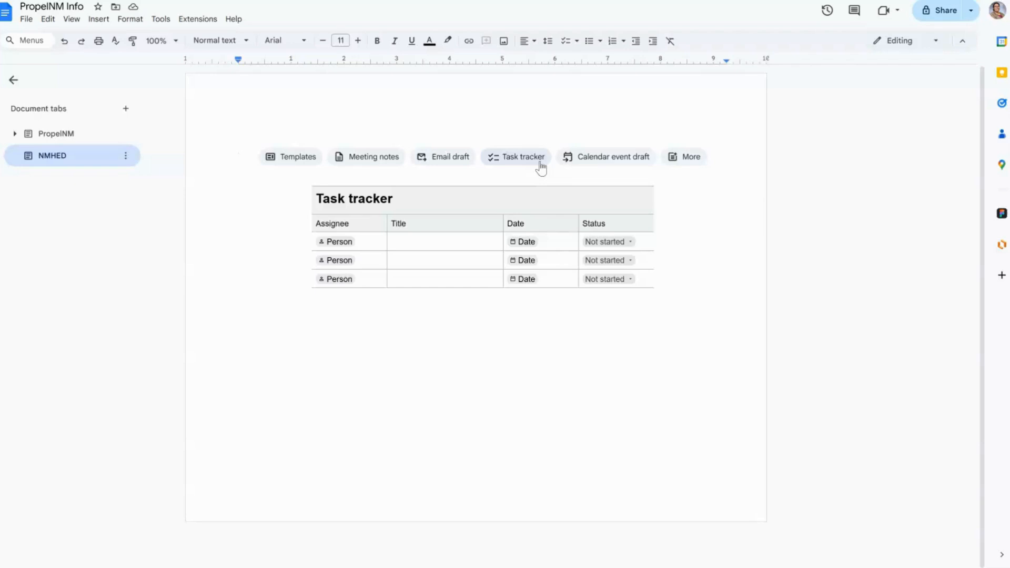
pyautogui.click(600, 161)
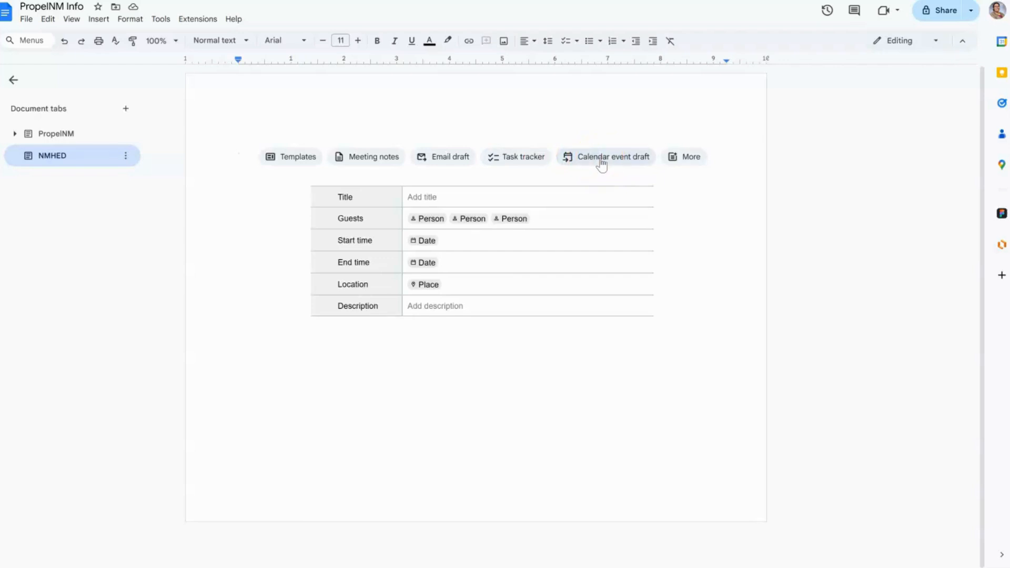
# Browse further building blocks in the custom, Coding, Contact lists and Project management categories, previewing the Review tracker and Team directory
pyautogui.click(684, 157)
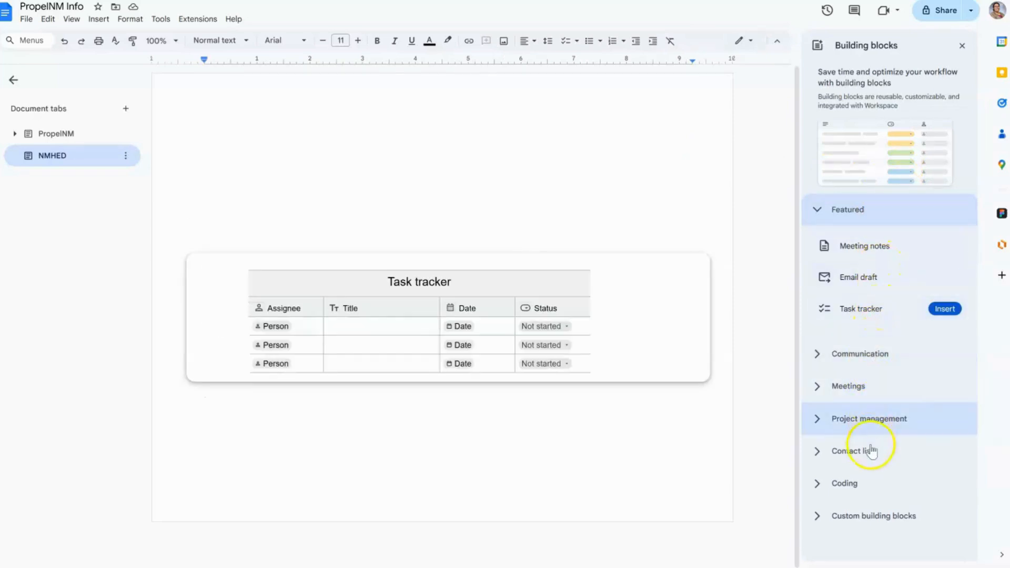
pyautogui.click(871, 521)
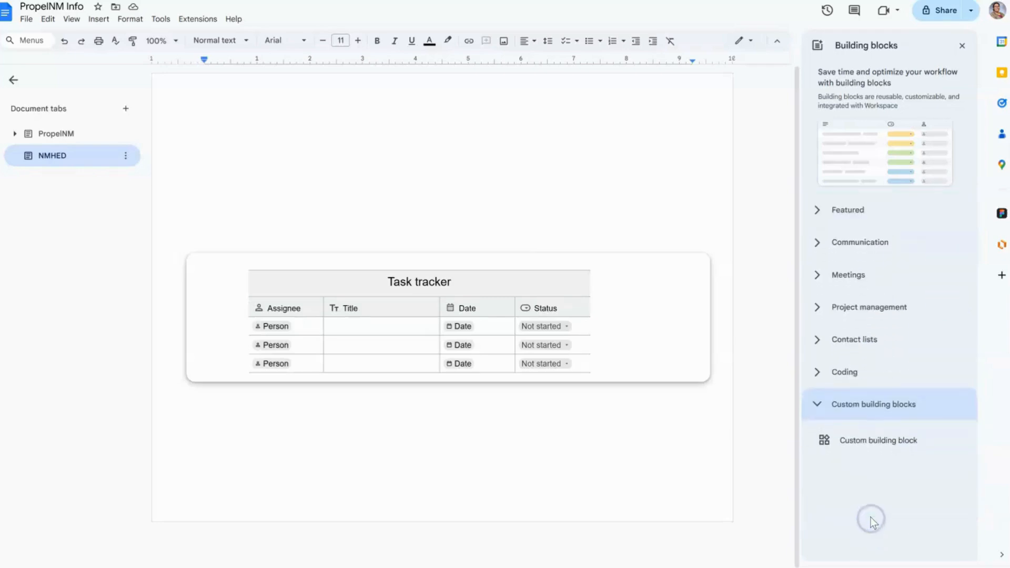
pyautogui.click(877, 382)
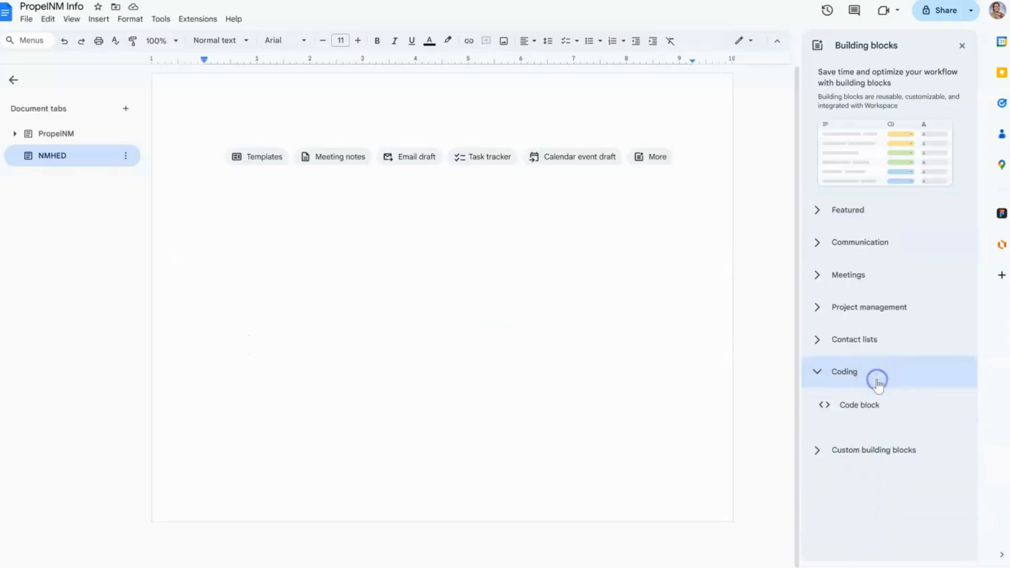
pyautogui.click(877, 342)
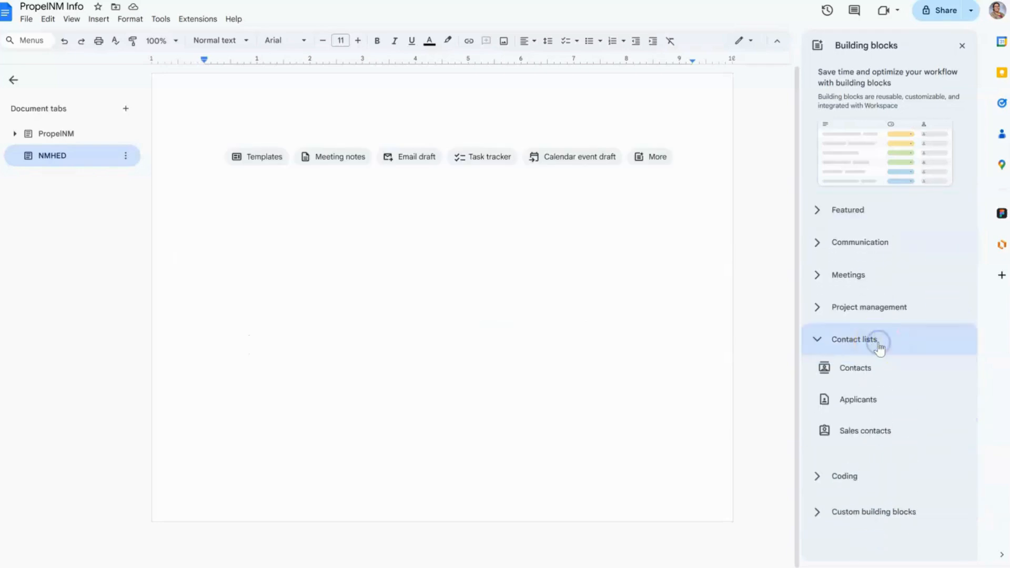
pyautogui.click(881, 313)
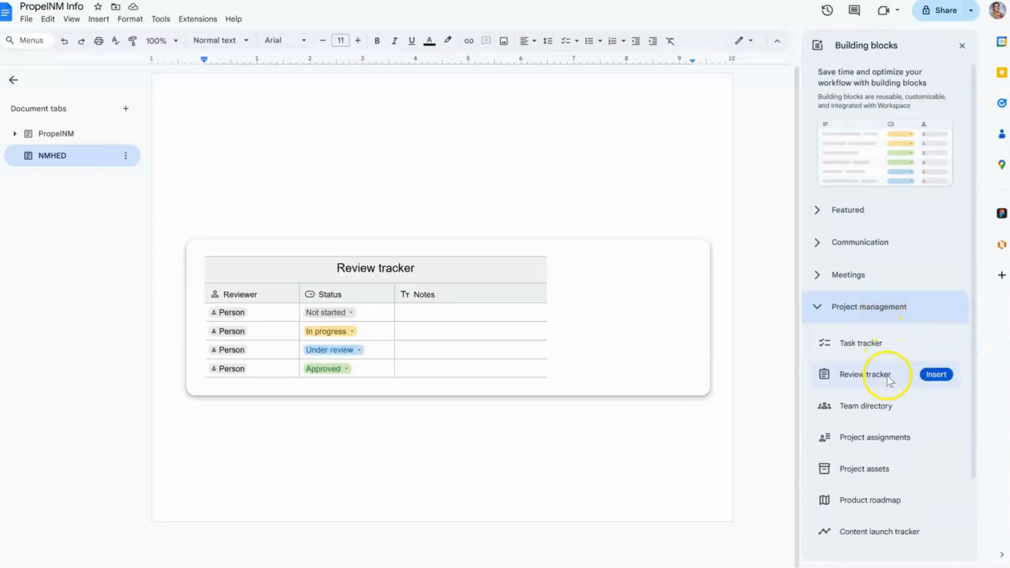
pyautogui.moveTo(888, 407)
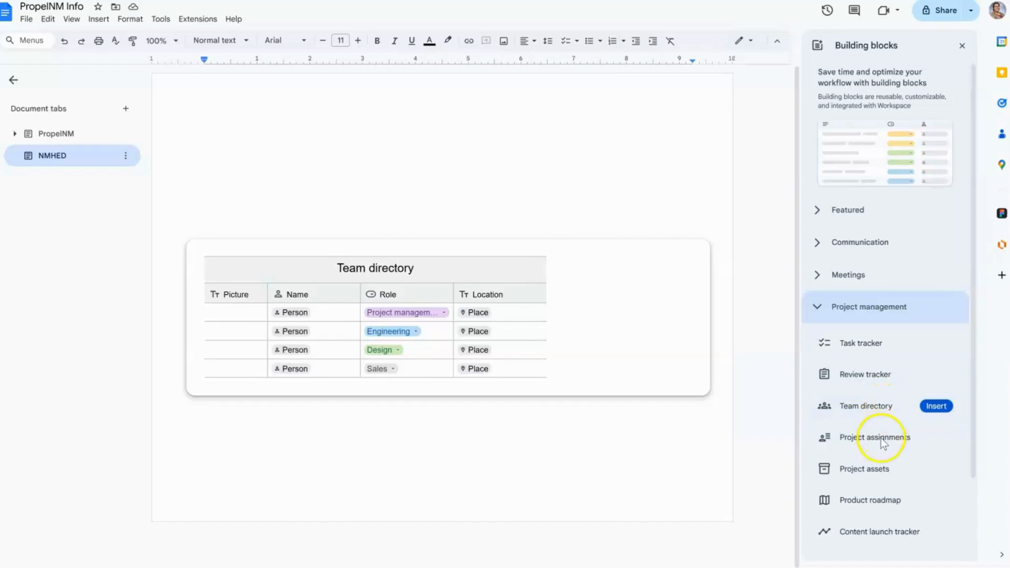